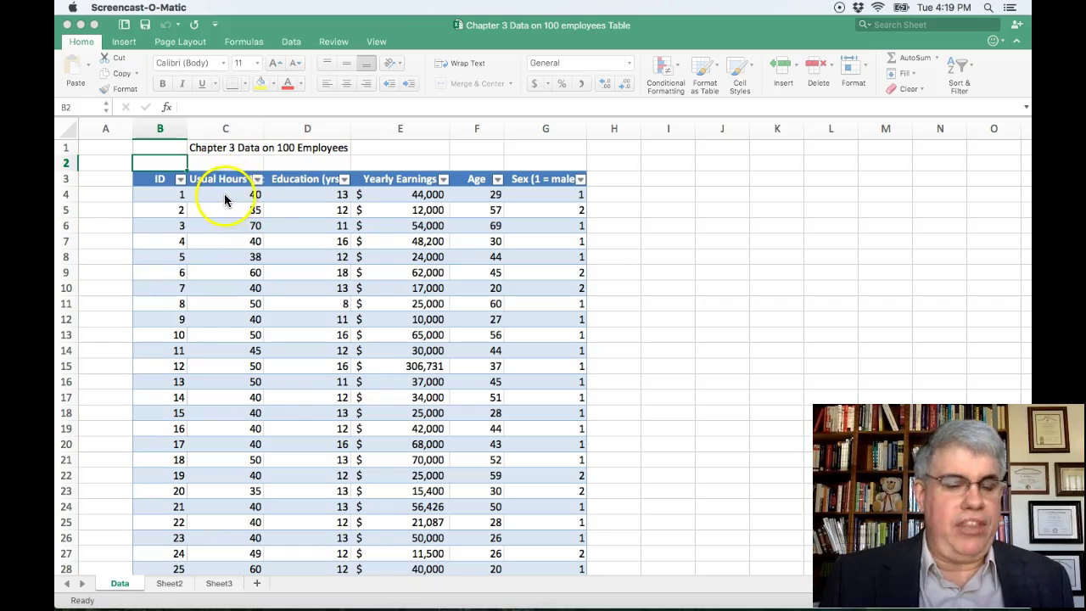
# Select the Usual Hours column C and bring back the full Home ribbon.
pyautogui.click(227, 129)
pyautogui.click(227, 128)
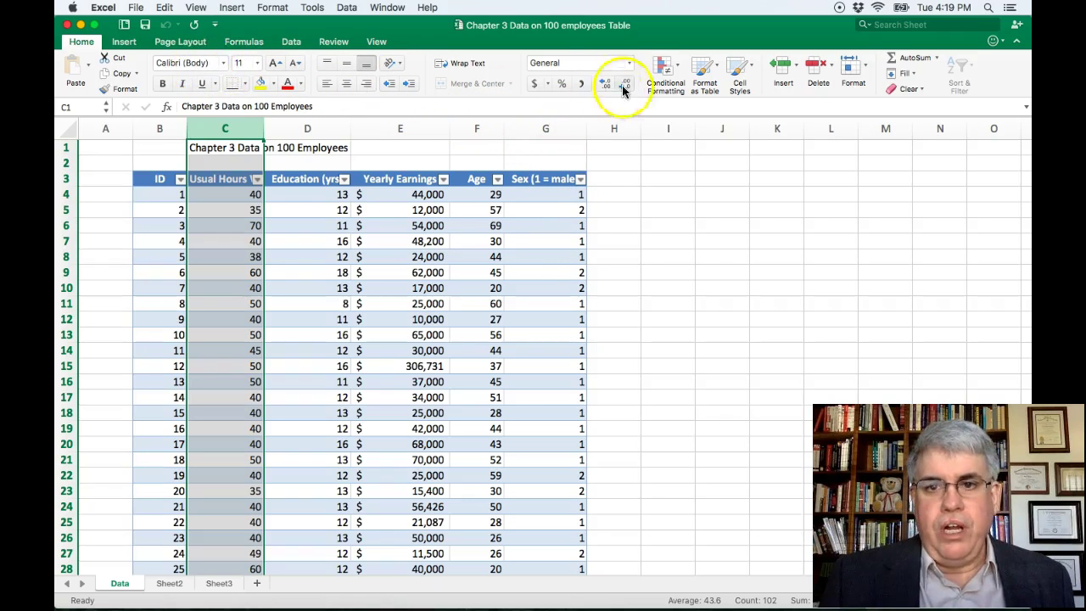
pyautogui.click(76, 42)
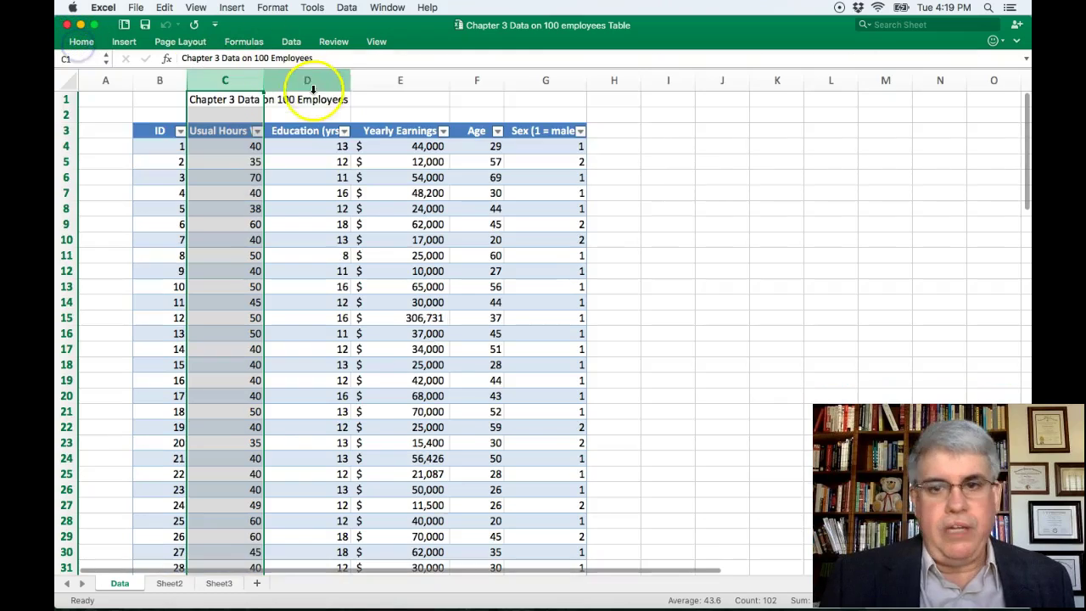
pyautogui.scroll(-3, 359, 145)
pyautogui.scroll(3, 376, 150)
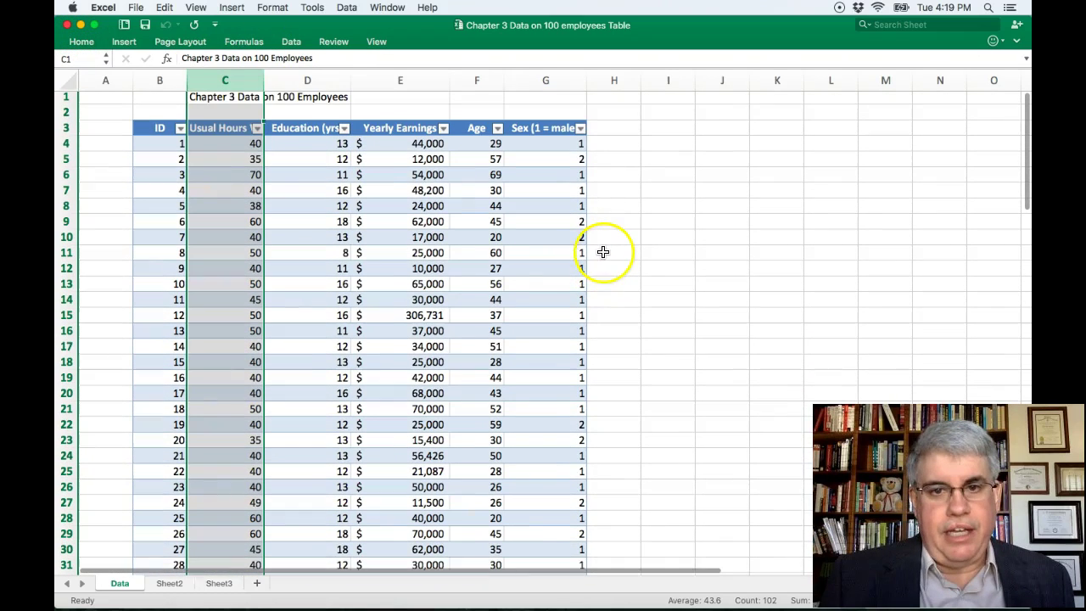
pyautogui.scroll(-2, 613, 229)
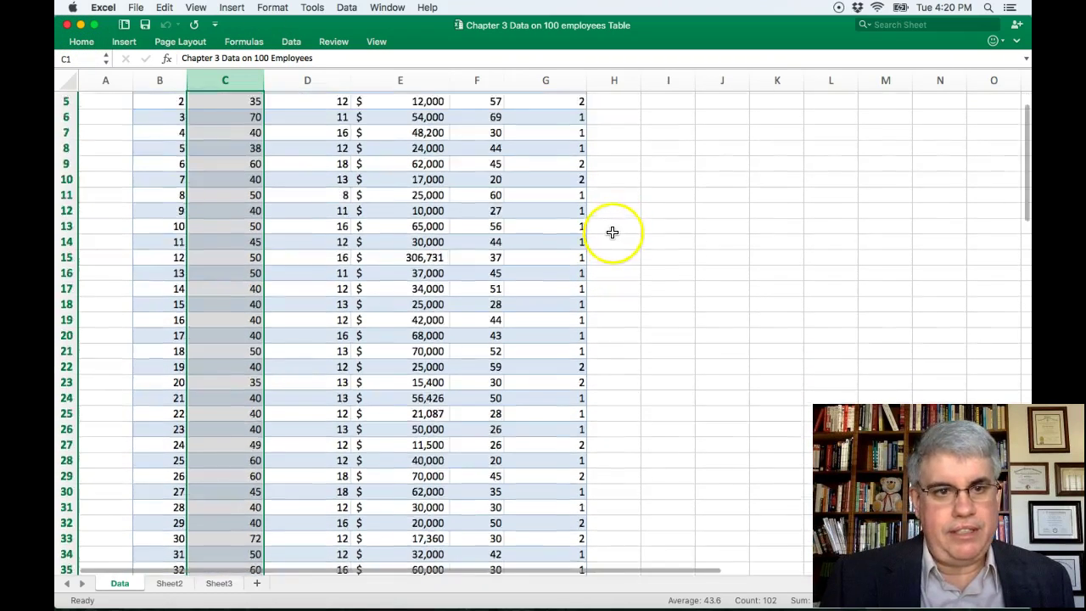
pyautogui.scroll(2, 612, 231)
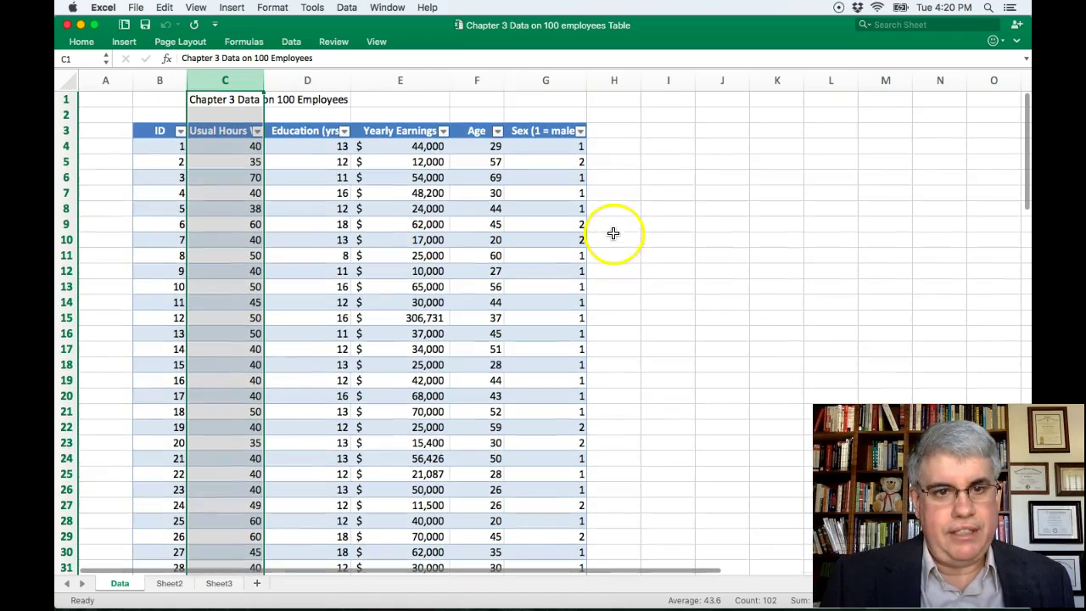
pyautogui.click(85, 46)
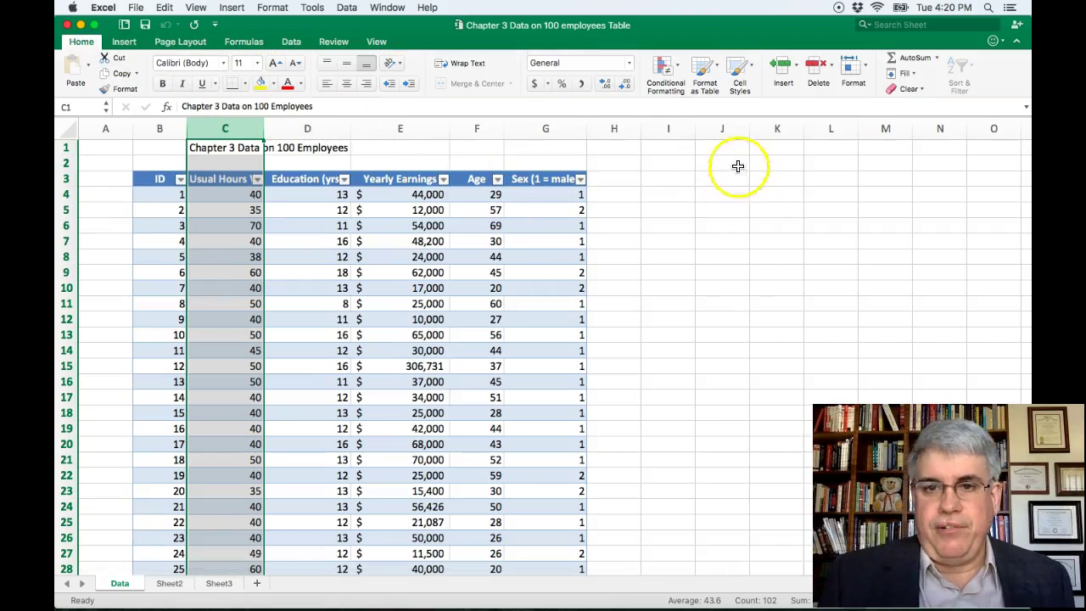
# Start a Top/Bottom 'Bottom 10%' conditional formatting rule for Usual Hours.
pyautogui.click(673, 76)
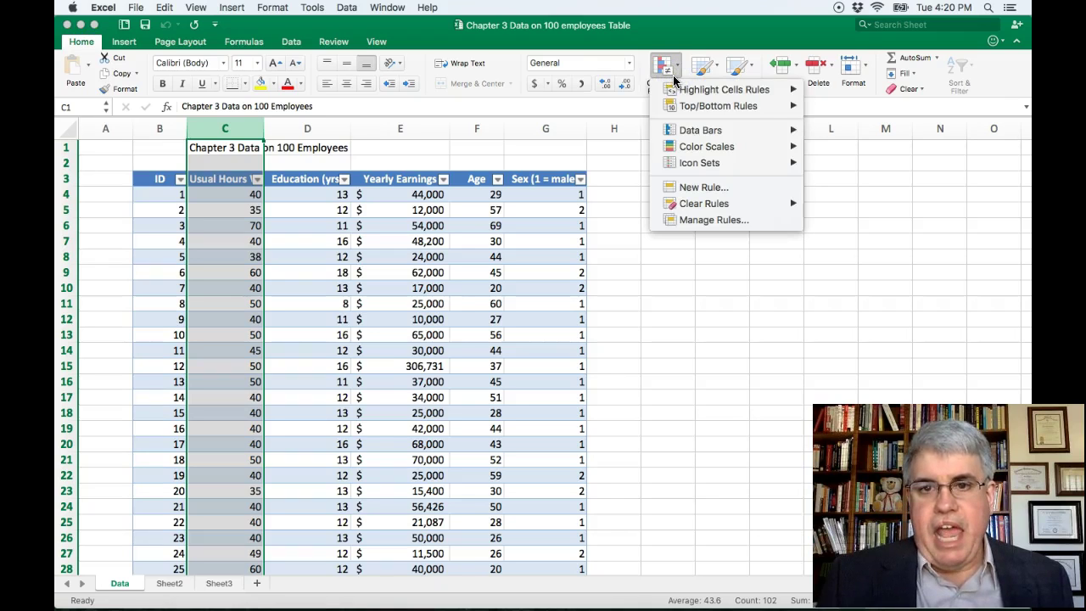
pyautogui.moveTo(678, 87)
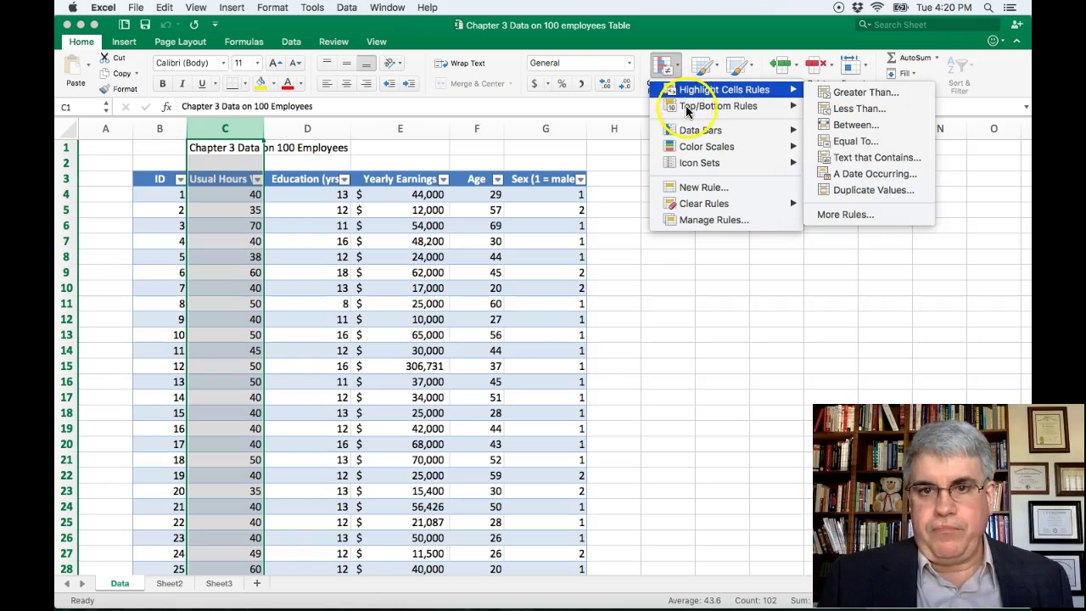
pyautogui.moveTo(687, 111)
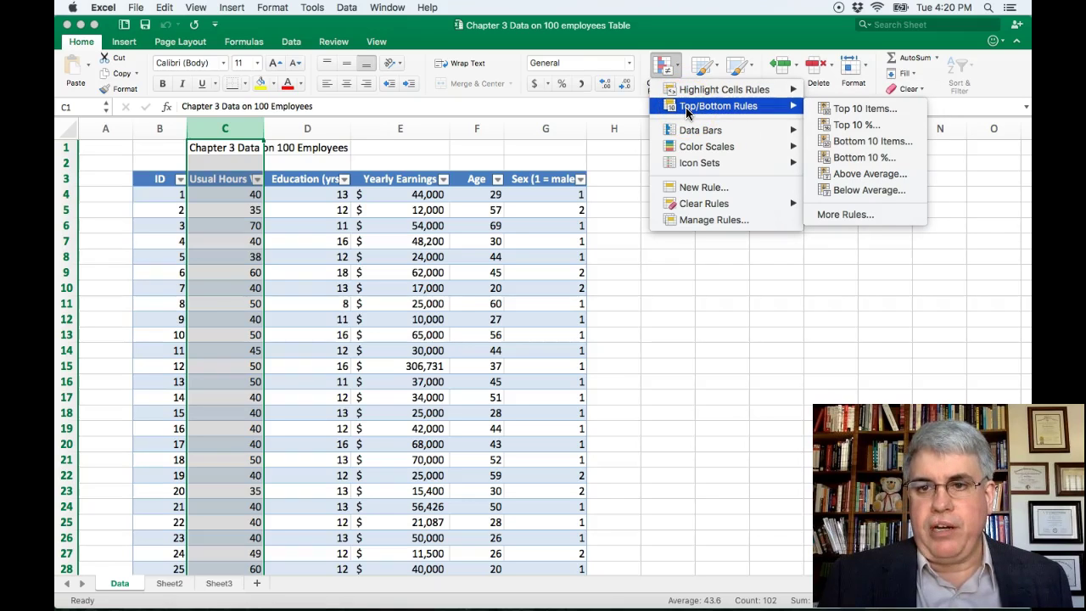
pyautogui.click(831, 112)
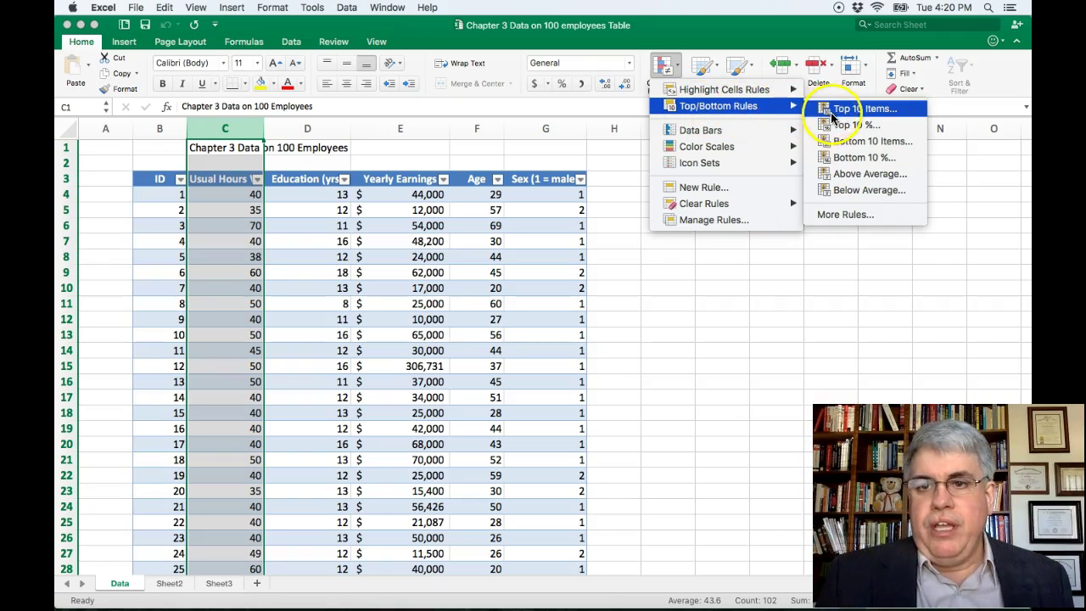
pyautogui.click(851, 159)
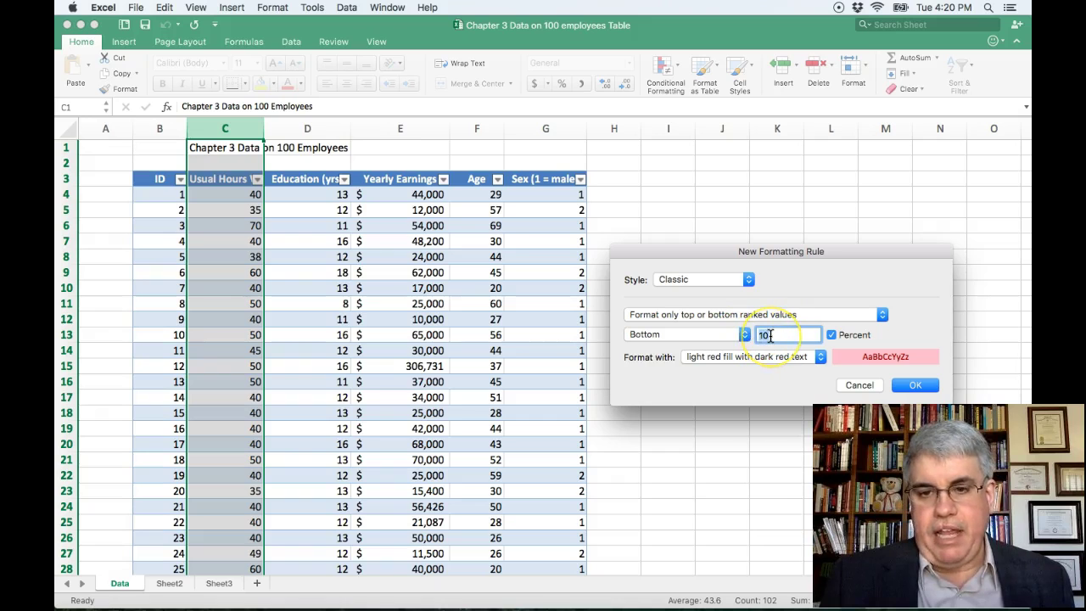
# Change the threshold to 5 percent, keeping light red fill with dark red text.
pyautogui.press('BackSpace')
pyautogui.press('BackSpace')
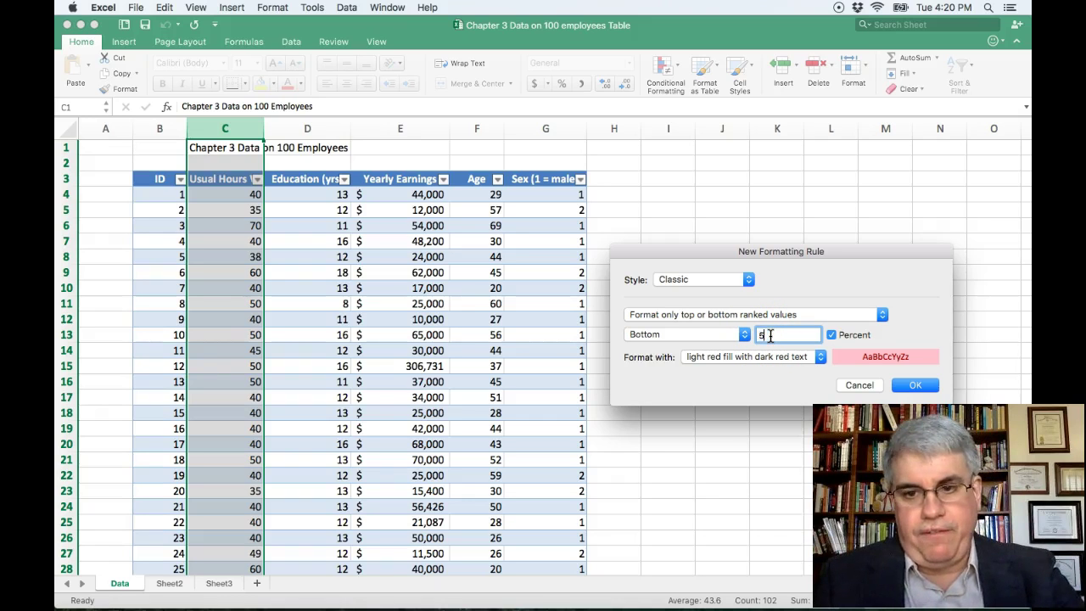
pyautogui.write('5')
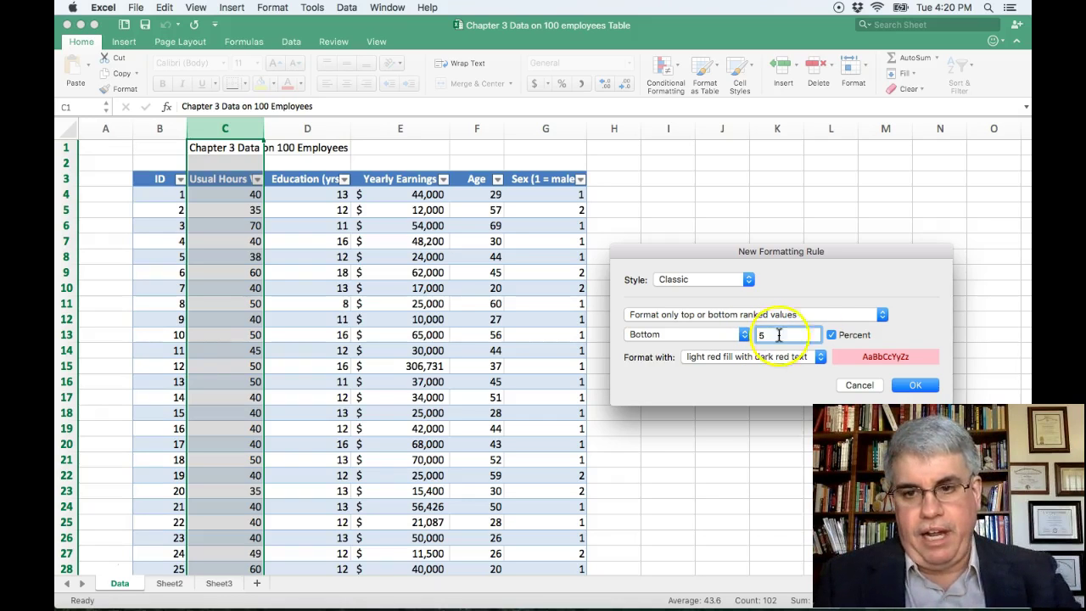
pyautogui.click(915, 385)
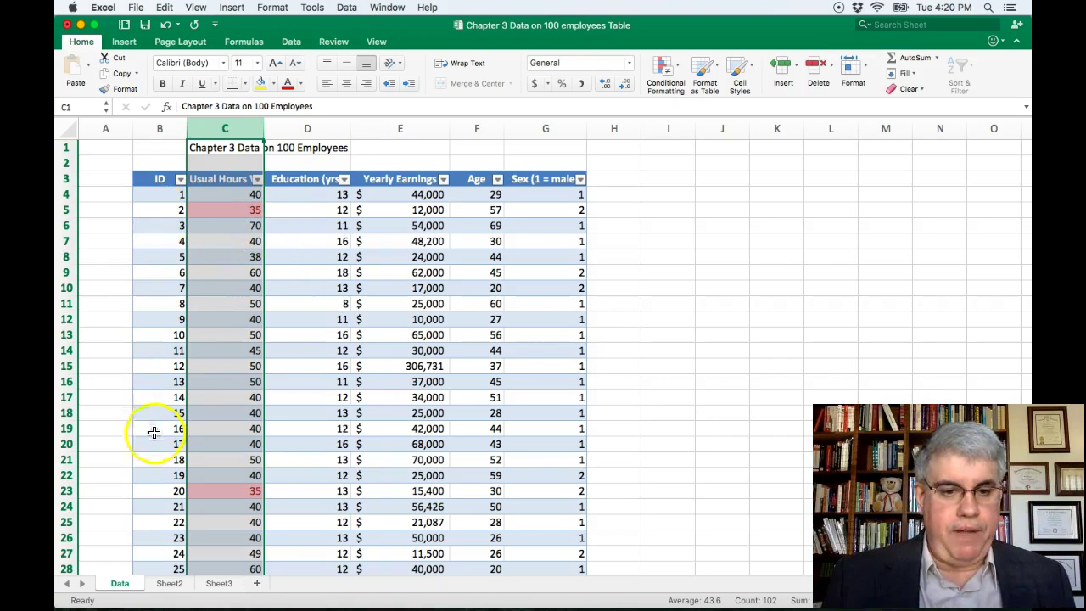
pyautogui.scroll(-5, 703, 444)
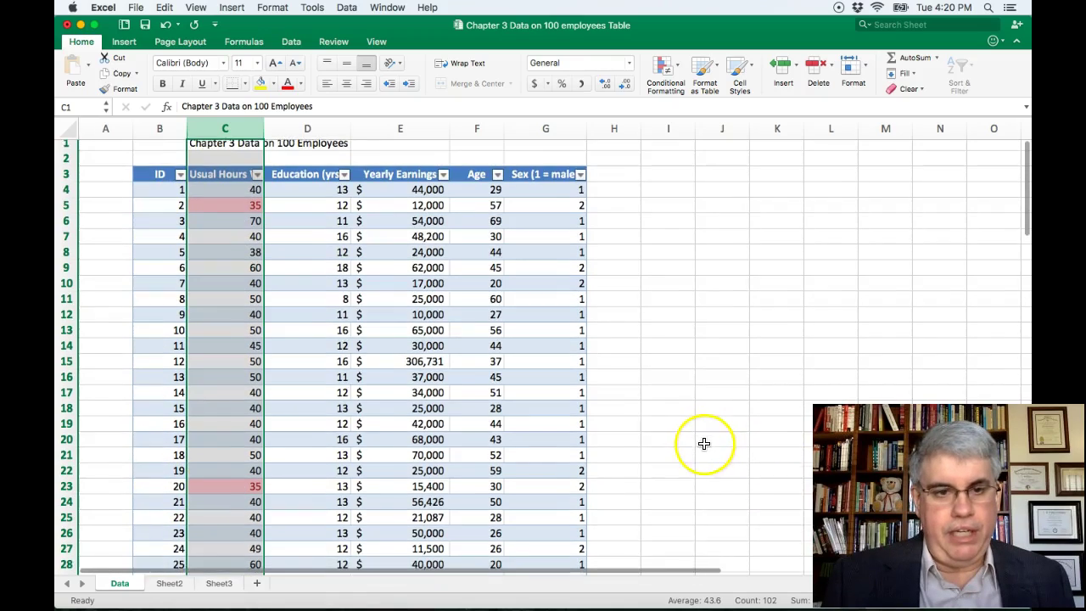
pyautogui.scroll(-15, 688, 418)
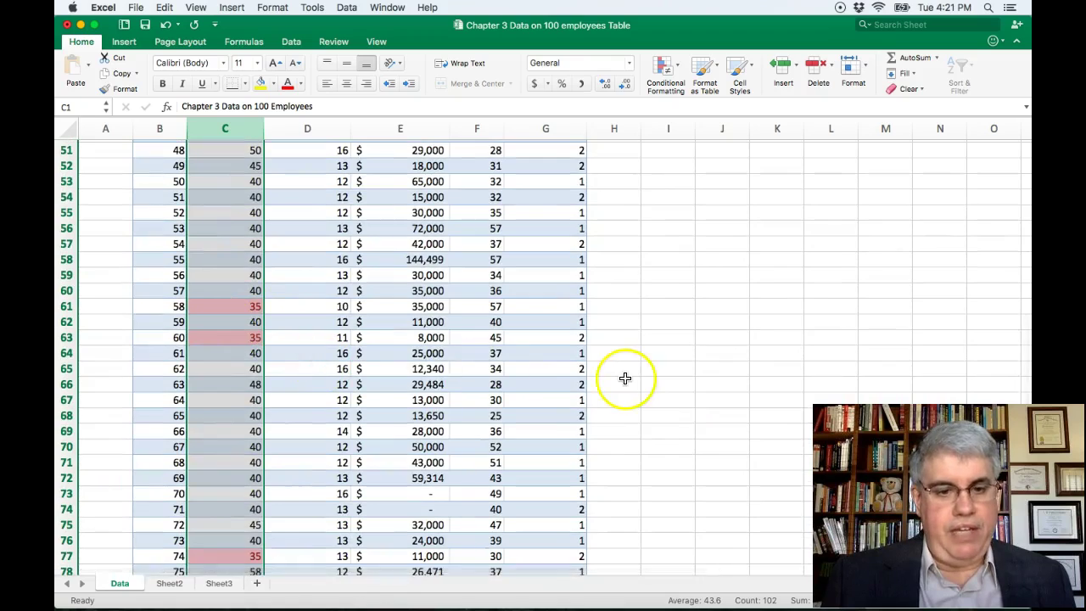
pyautogui.scroll(-4, 625, 376)
pyautogui.scroll(-2, 627, 385)
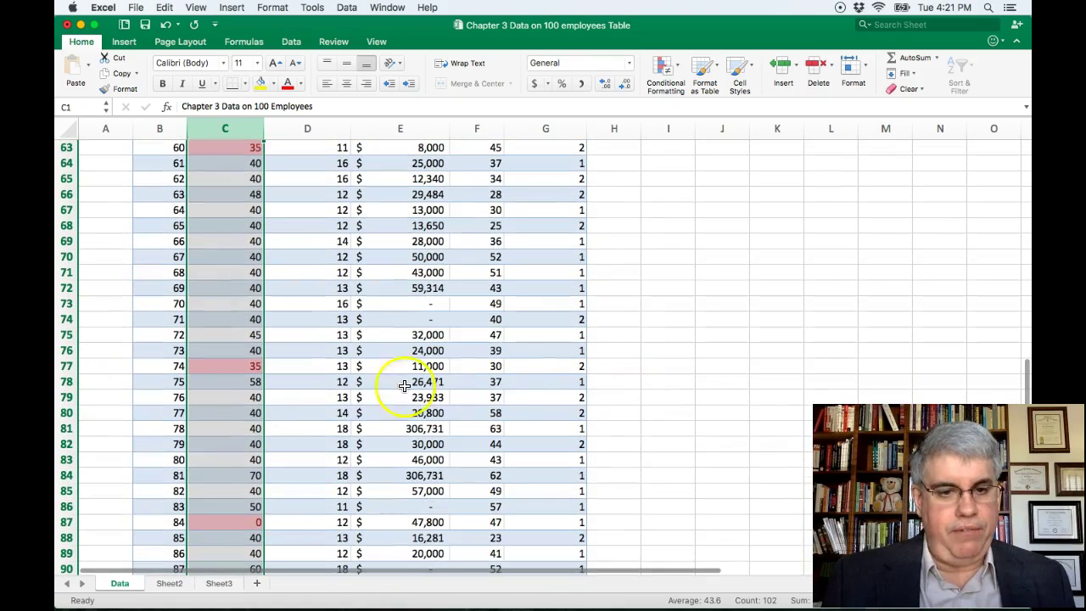
pyautogui.scroll(-10, 691, 473)
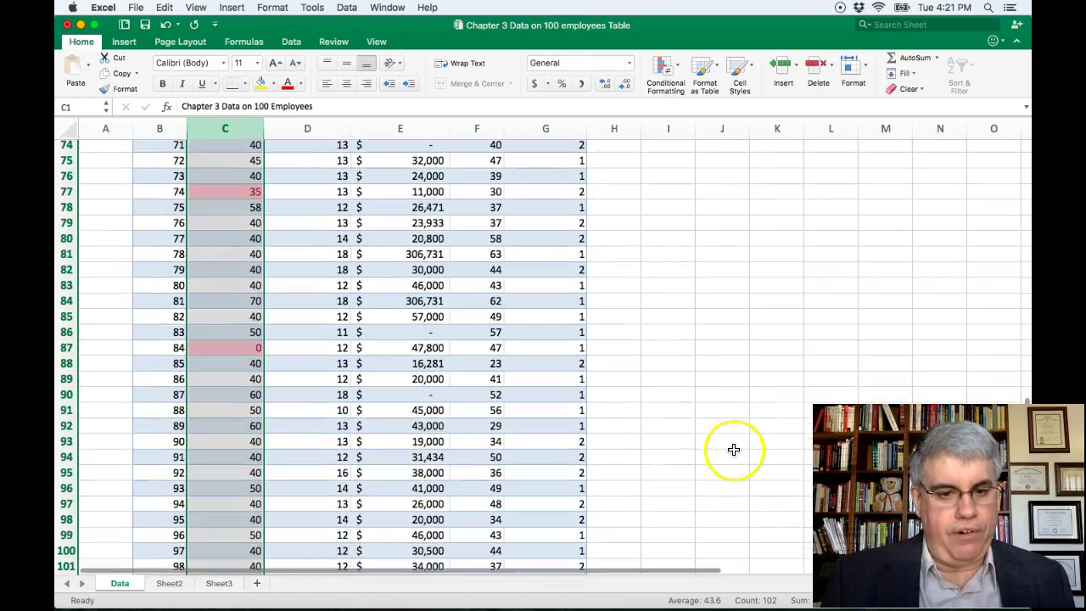
pyautogui.scroll(20, 704, 443)
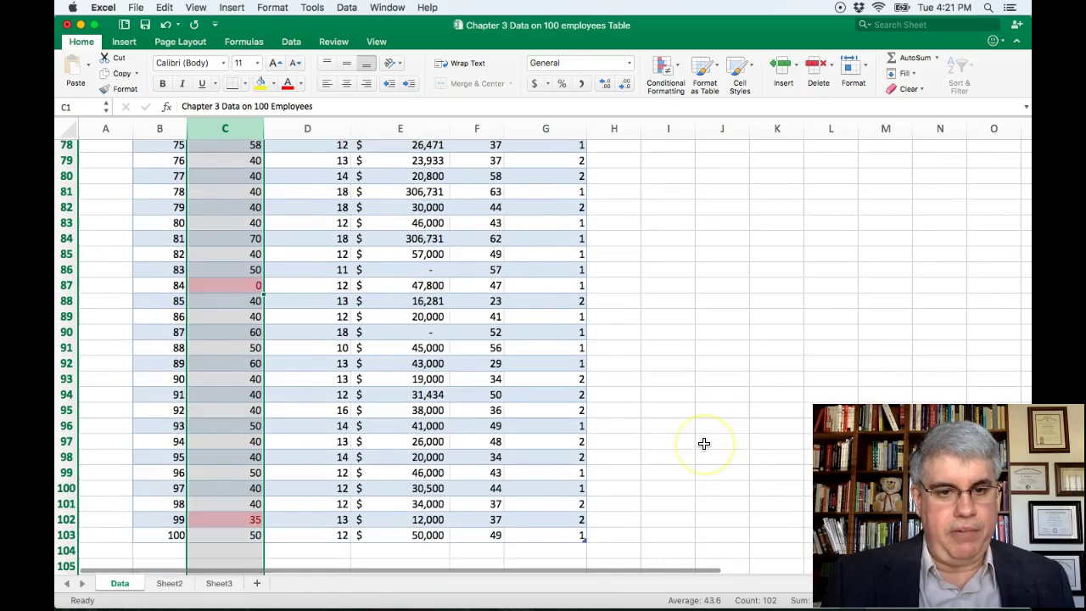
pyautogui.scroll(12, 703, 442)
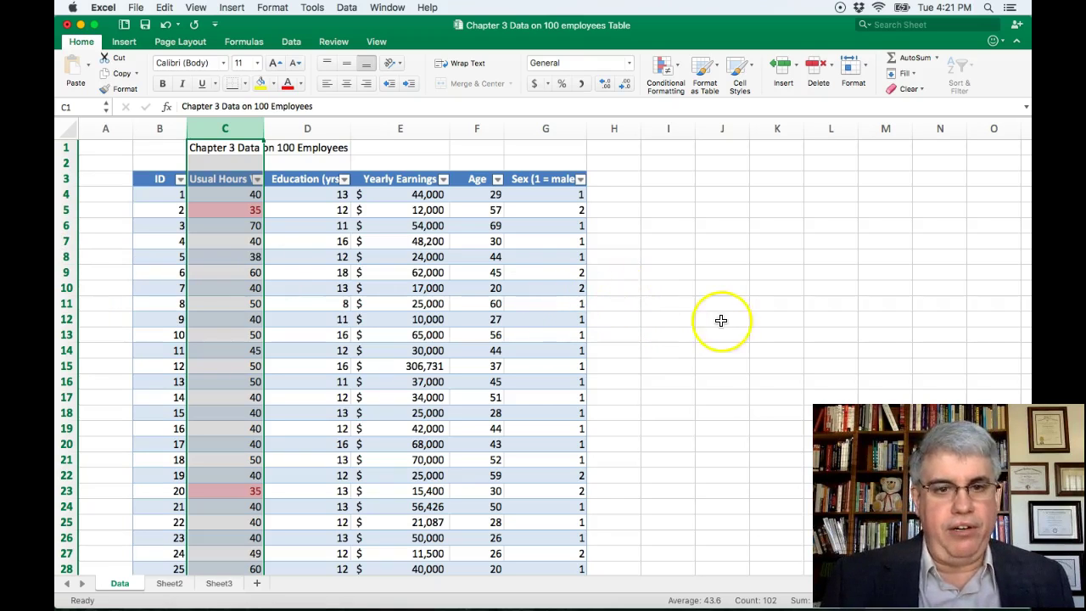
# Sort the table by Usual Hours from highest to lowest using the filter arrow.
pyautogui.click(257, 180)
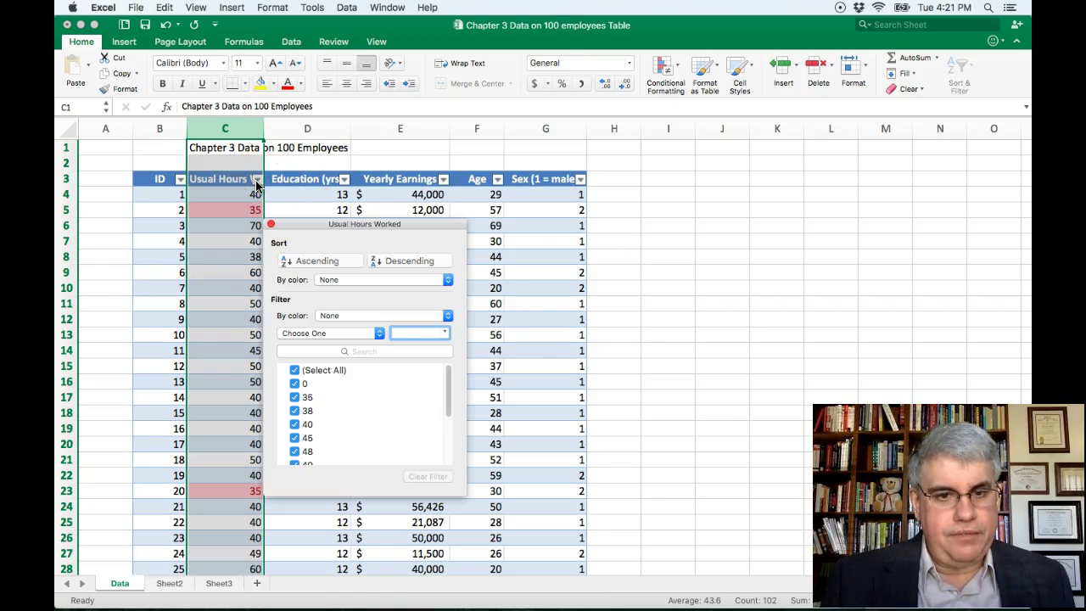
pyautogui.click(257, 180)
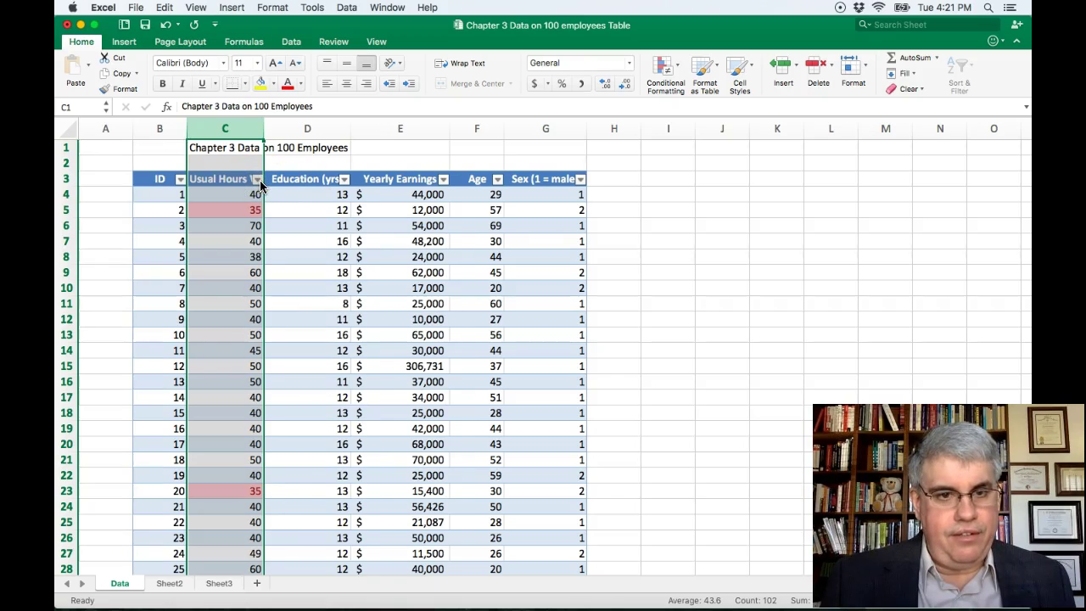
pyautogui.click(257, 181)
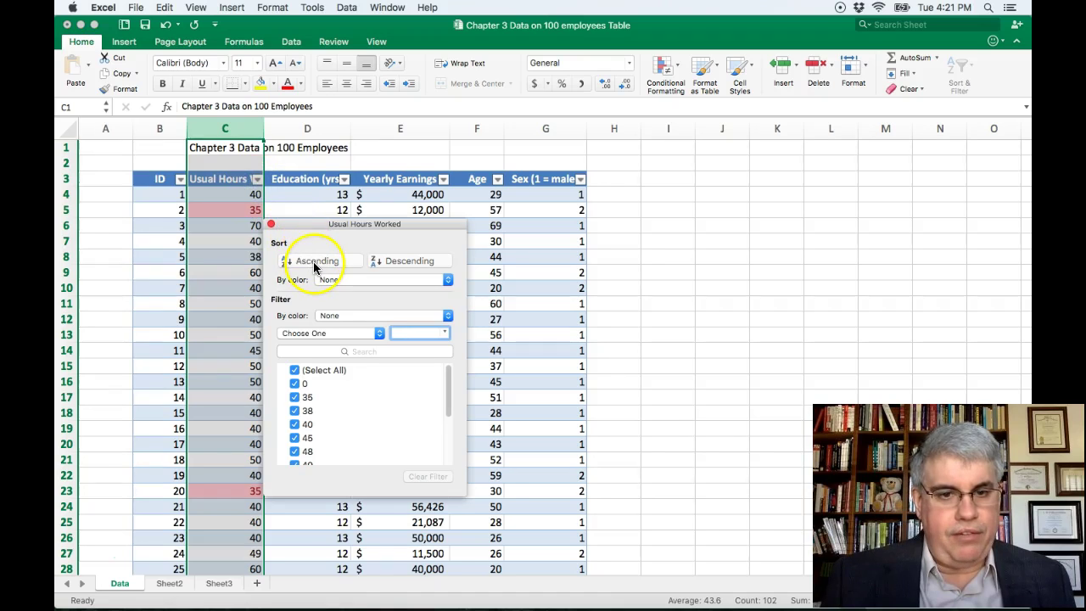
pyautogui.click(312, 261)
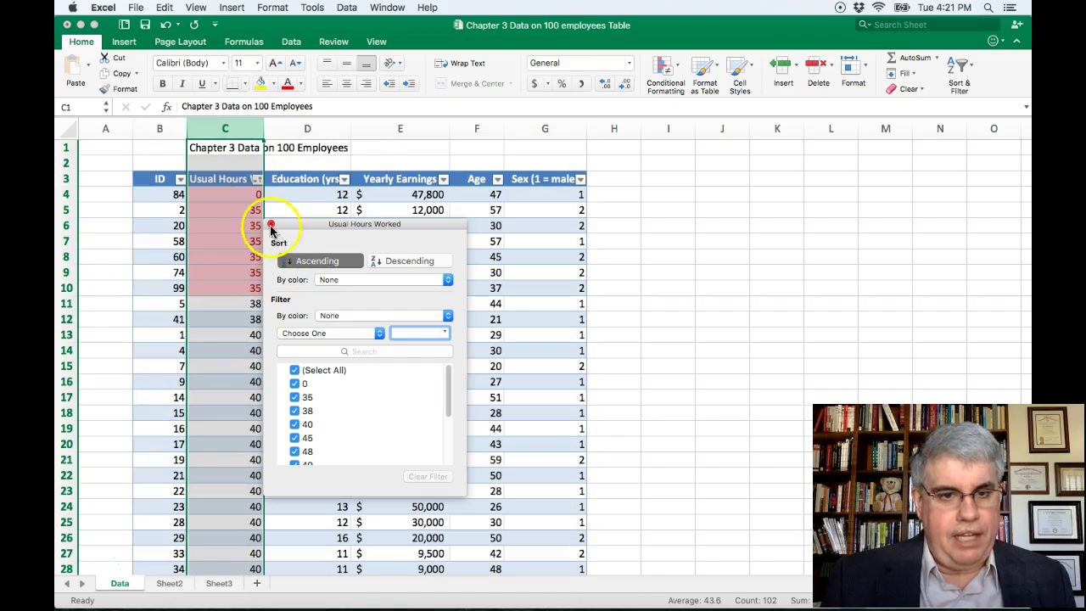
pyautogui.click(398, 262)
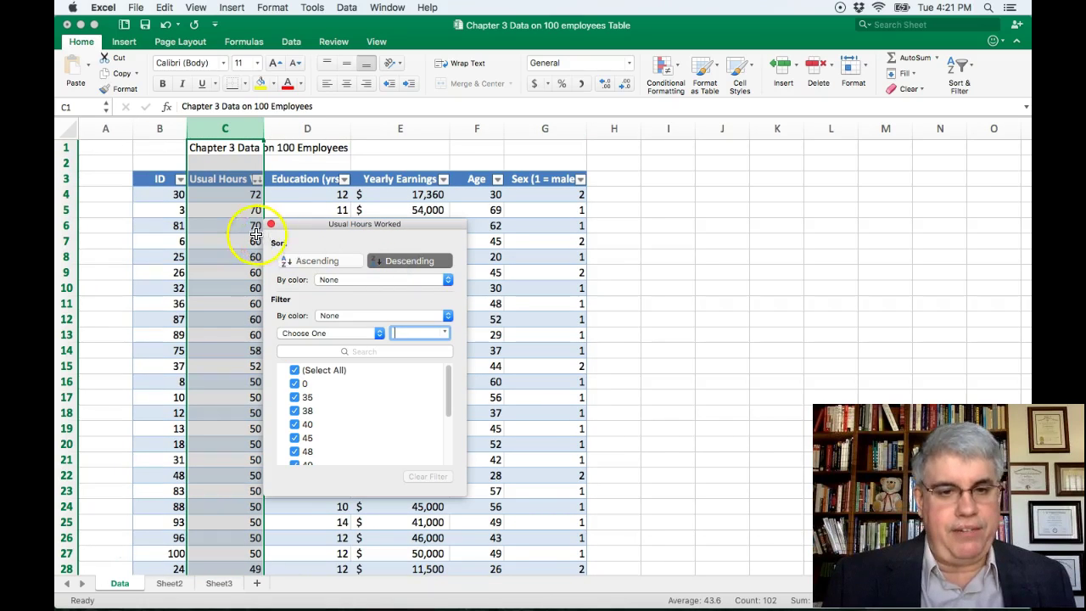
# Scroll to the bottom to confirm the red-highlighted 35- and 0-hour rows are last.
pyautogui.moveTo(345, 224); pyautogui.dragTo(705, 234)
pyautogui.scroll(-4, 292, 264)
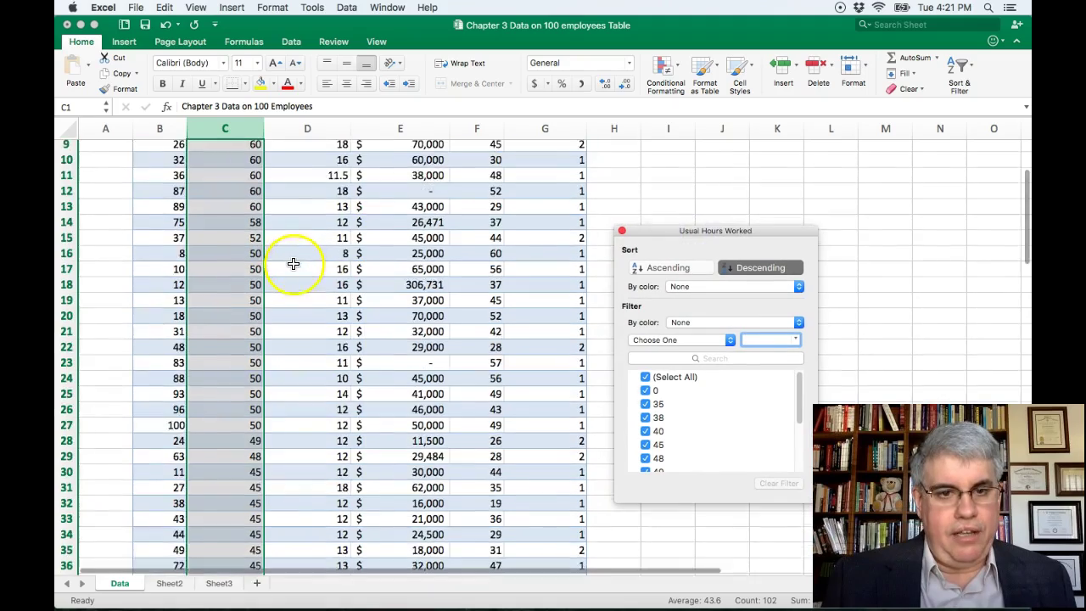
pyautogui.scroll(-10, 293, 264)
pyautogui.scroll(5, 311, 272)
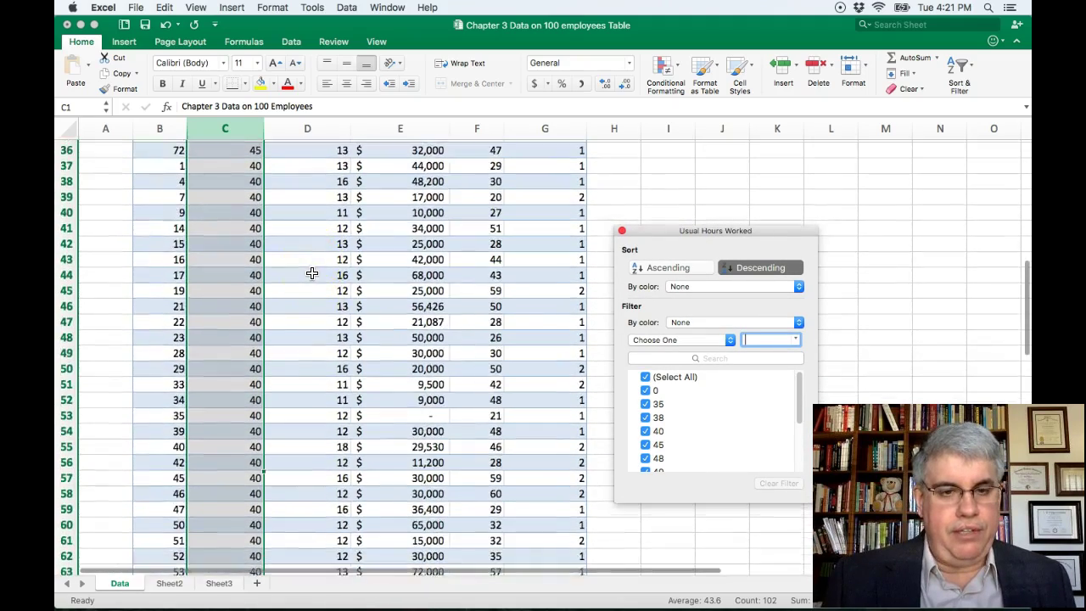
pyautogui.scroll(8, 312, 272)
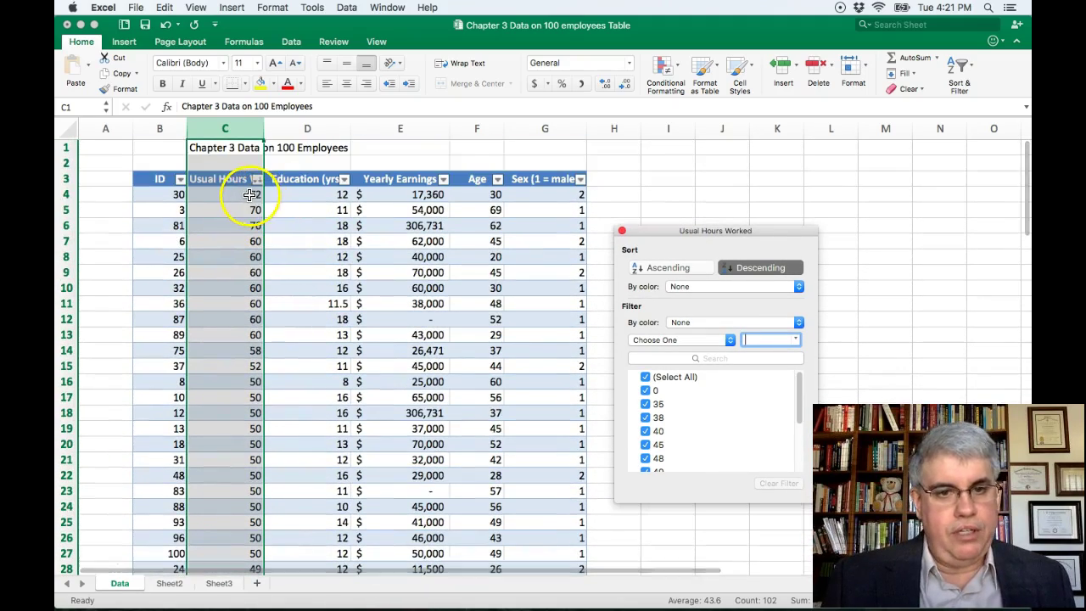
pyautogui.scroll(-20, 309, 226)
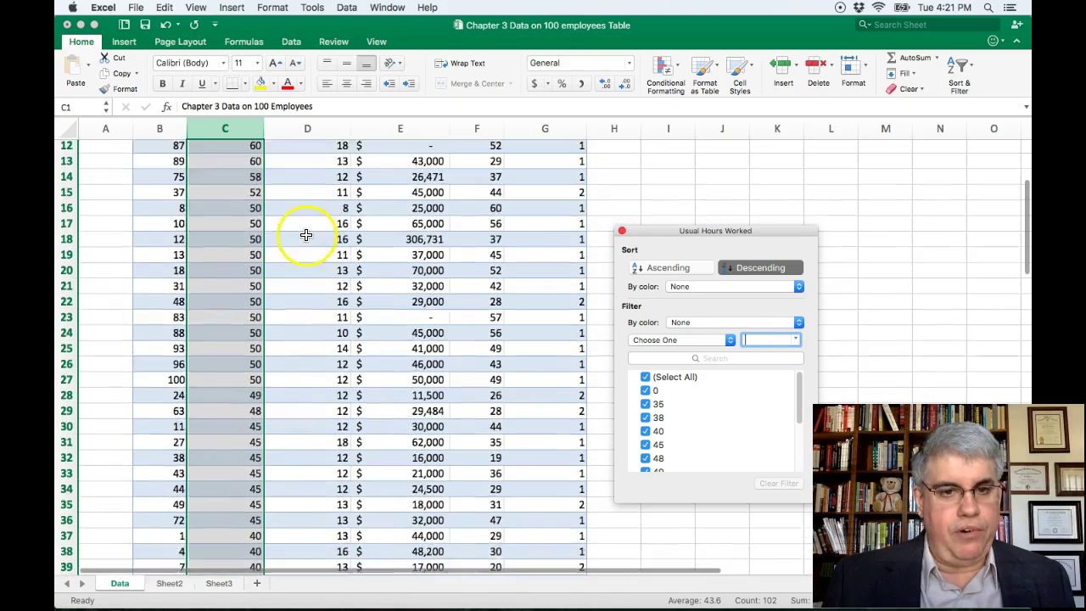
pyautogui.scroll(-8, 314, 237)
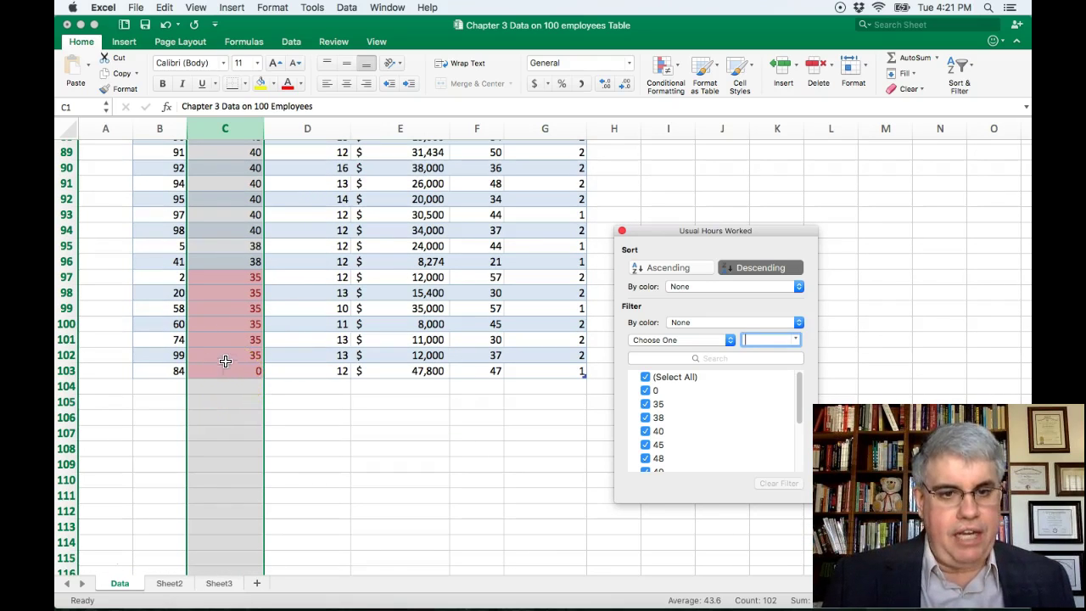
pyautogui.click(233, 321)
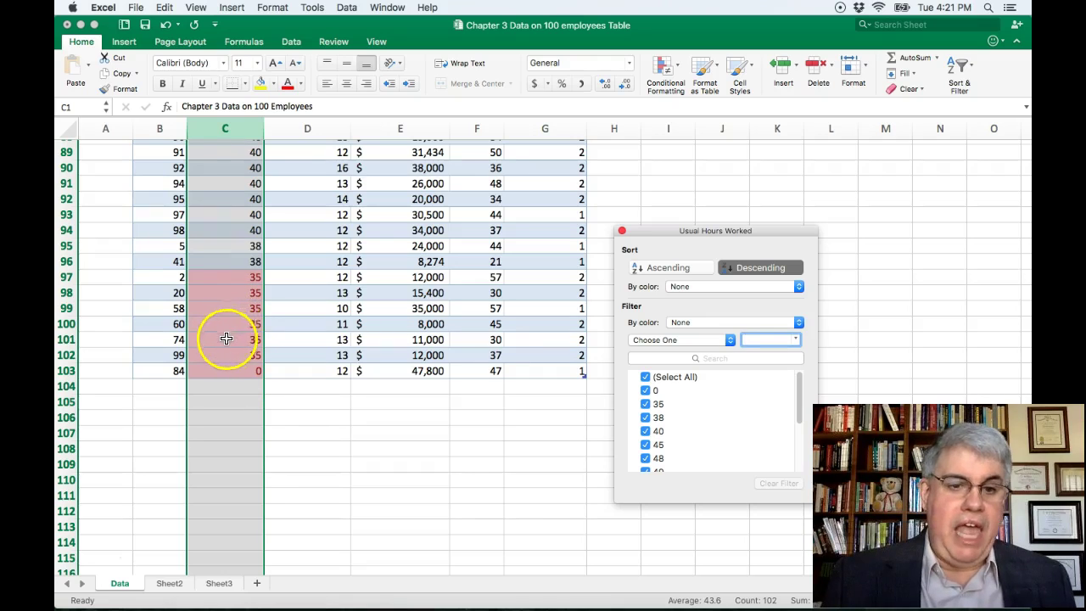